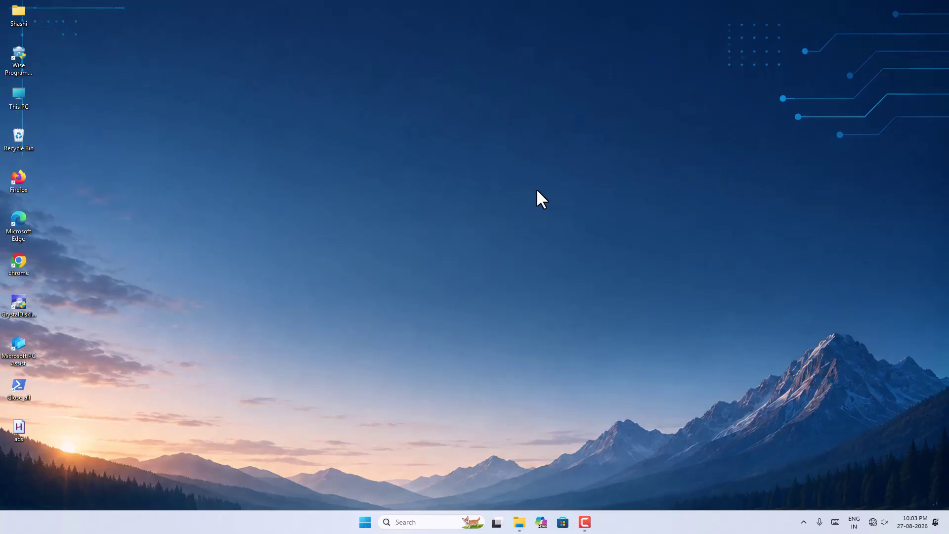
- Open the current user's Start-up folder by running shell:startup
{"action": "key", "text": "super+r"}
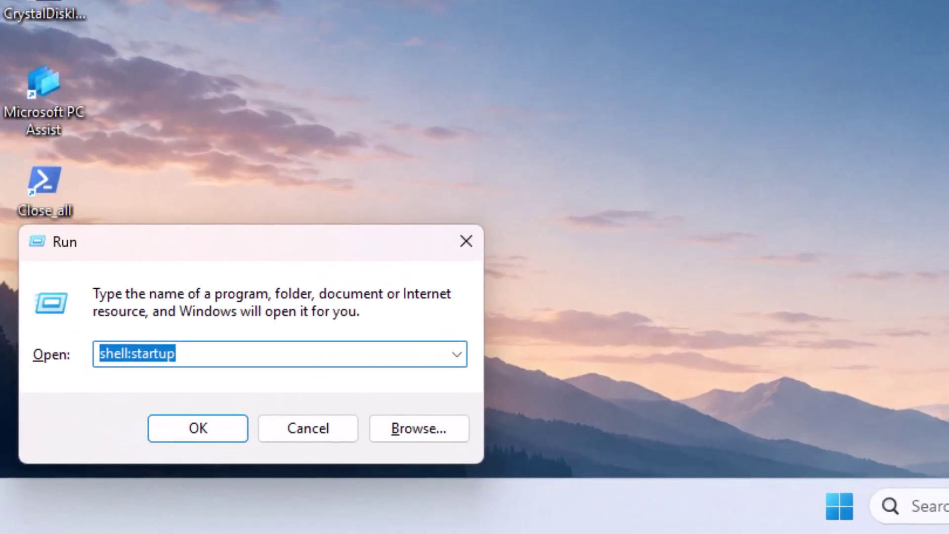
{"action": "left_click", "coordinate": [199, 366]}
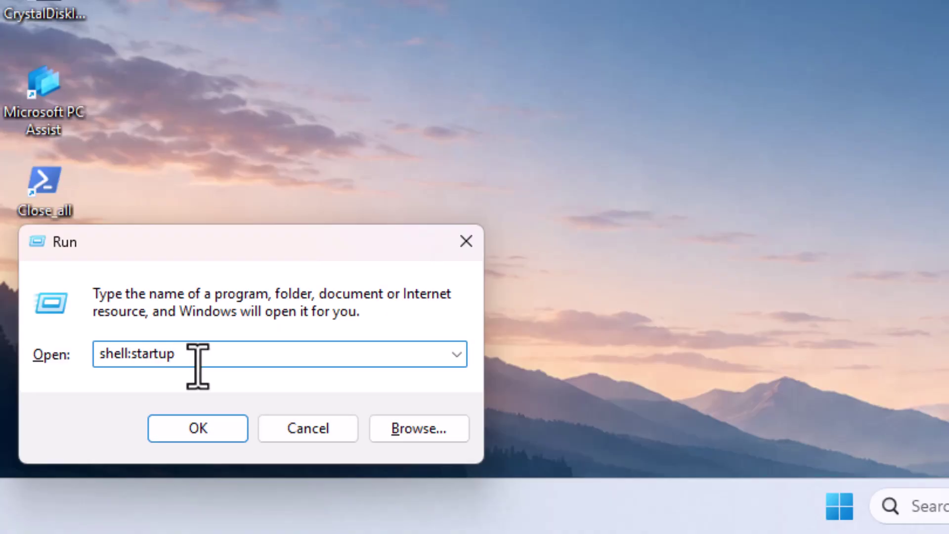
{"action": "left_click", "coordinate": [201, 428]}
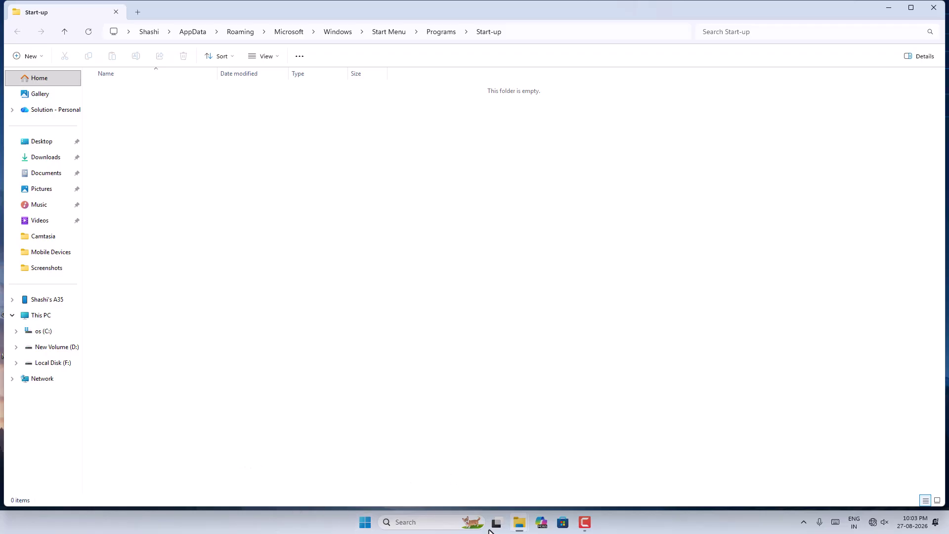
- Bring up the script folder on New Volume (D:) and look at the Caplock AutoHotkey script as a large icon
{"action": "left_click", "coordinate": [519, 522]}
{"action": "left_click", "coordinate": [472, 477]}
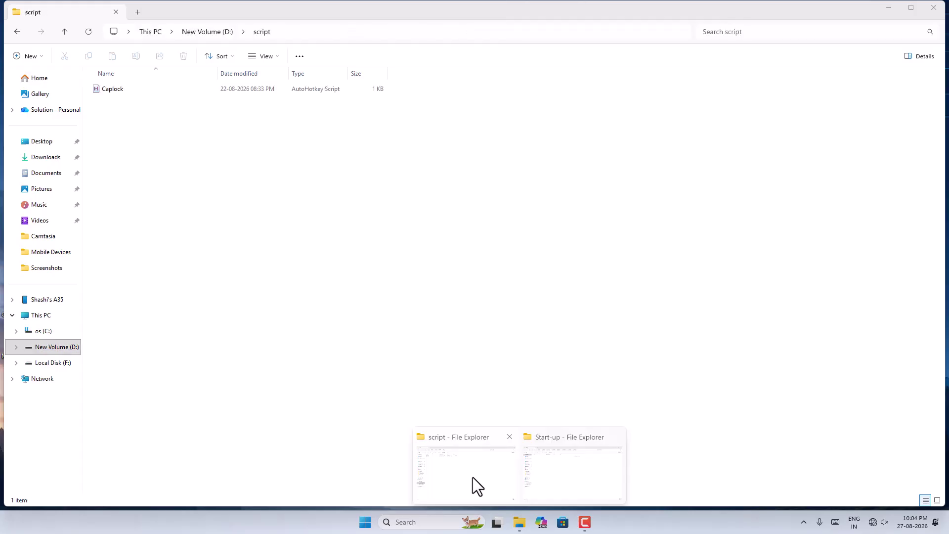
{"action": "scroll", "coordinate": [155, 184], "scroll_direction": "up", "scroll_amount": 5, "text": "ctrl"}
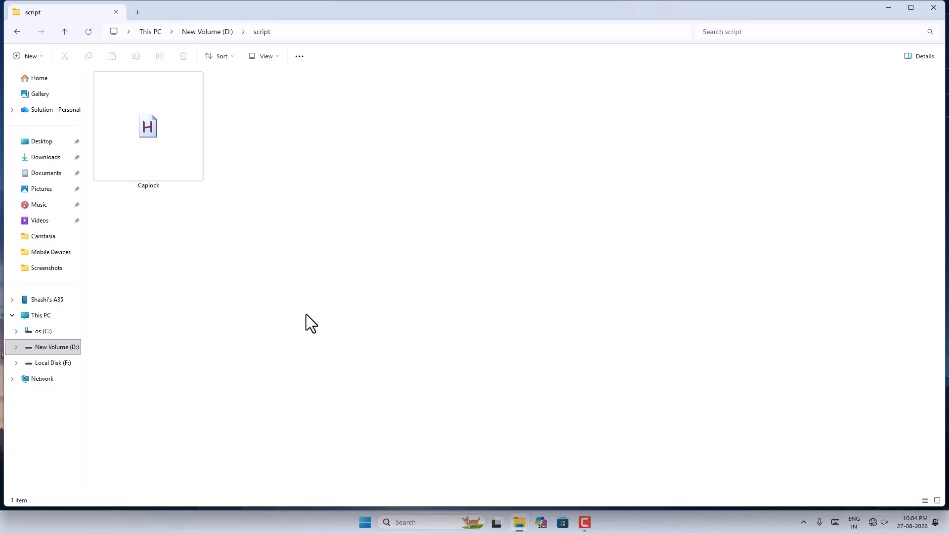
{"action": "left_click", "coordinate": [158, 137]}
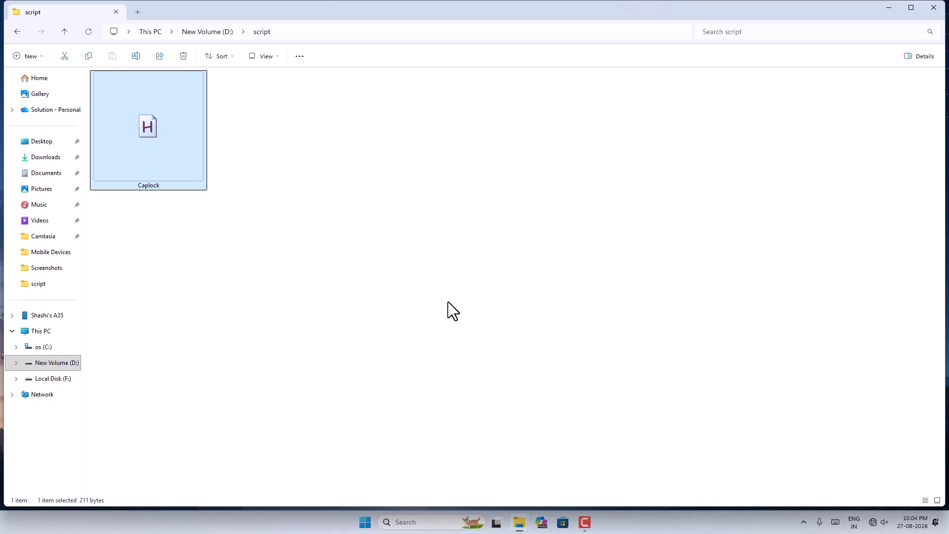
{"action": "left_click", "coordinate": [457, 302]}
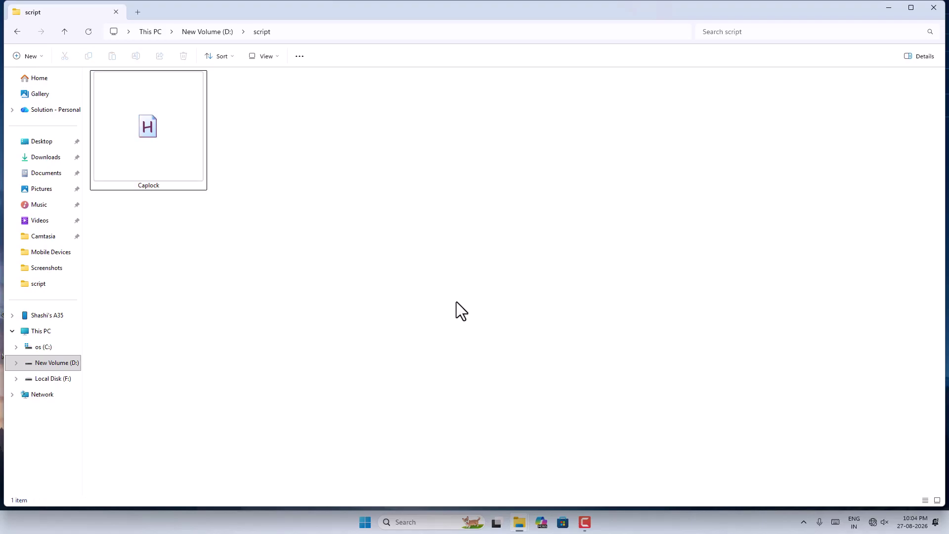
- Test the Caplock script's hotkeys by launching Notepad and Calculator, and close Calculator
{"action": "key", "text": "Caps_Lock+n"}
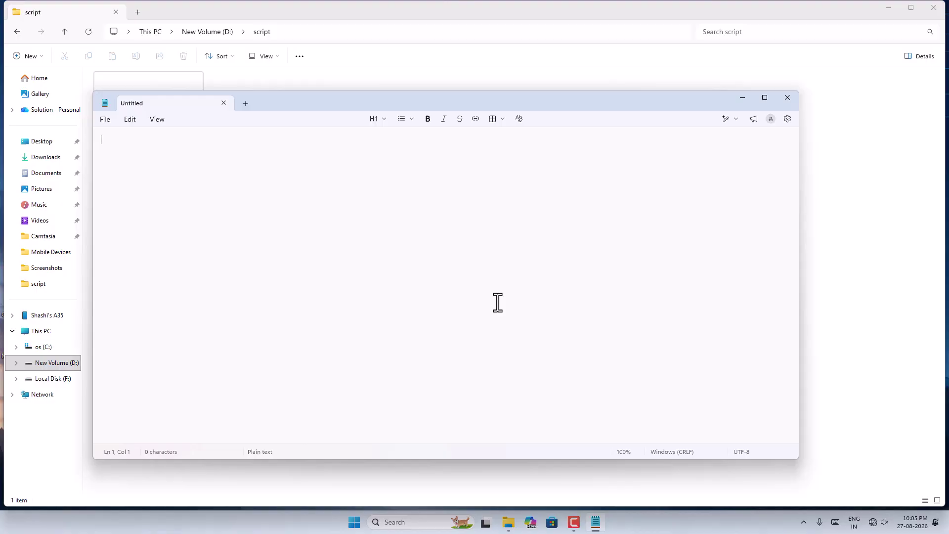
{"action": "key", "text": "Caps_Lock+c"}
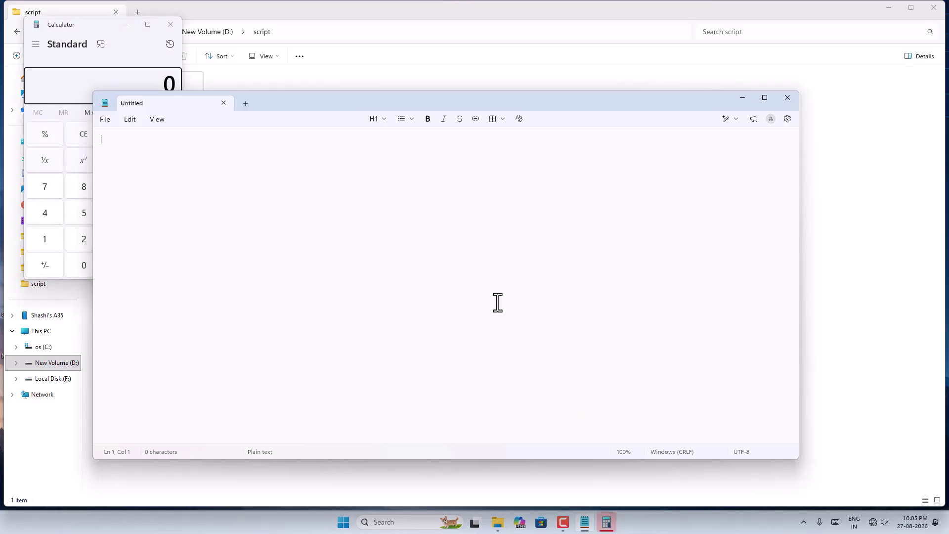
{"action": "left_click", "coordinate": [170, 25]}
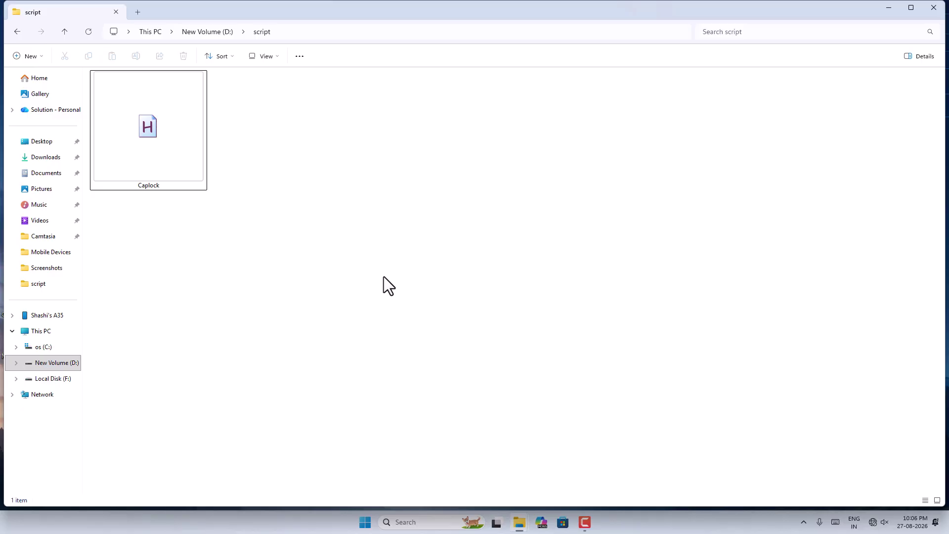
- Copy the file path of the Caplock script and close the script folder window
{"action": "left_click", "coordinate": [144, 153]}
{"action": "right_click", "coordinate": [145, 154]}
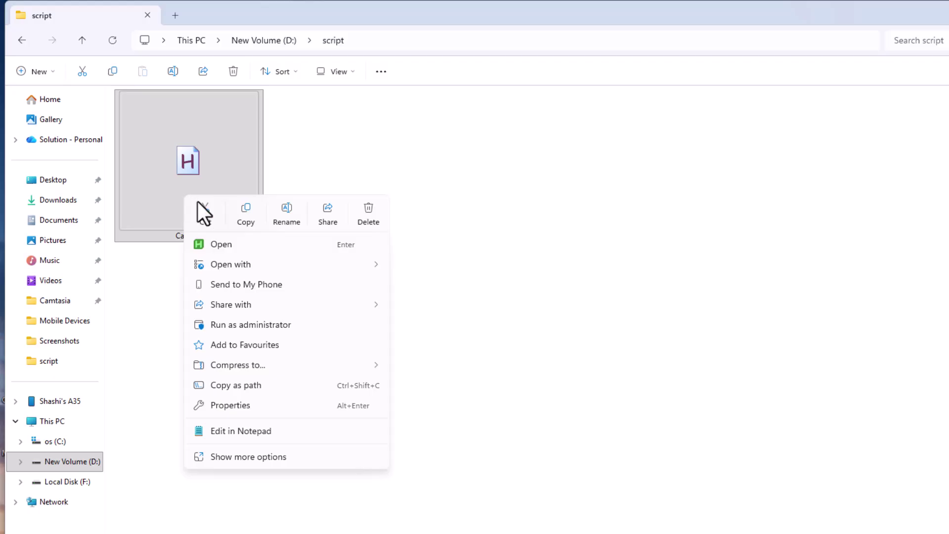
{"action": "left_click", "coordinate": [260, 388]}
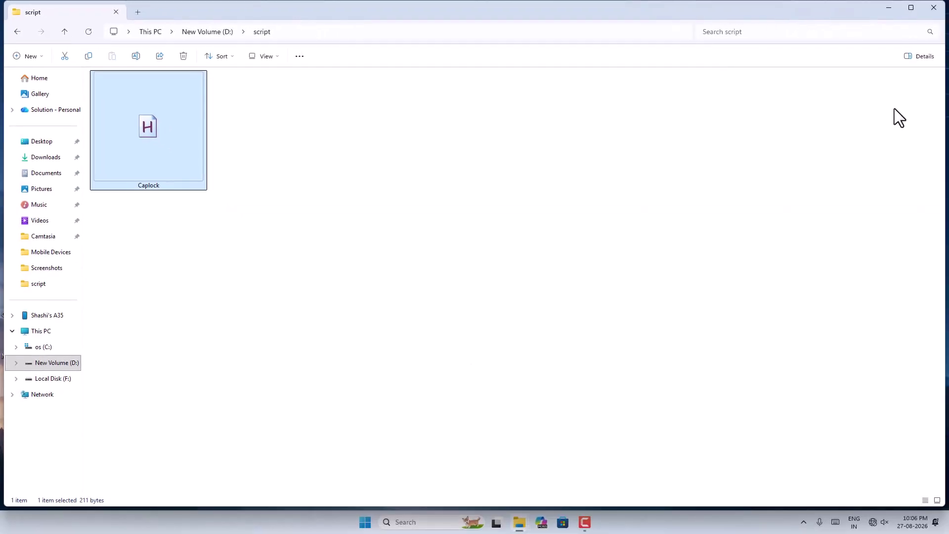
{"action": "left_click", "coordinate": [934, 8]}
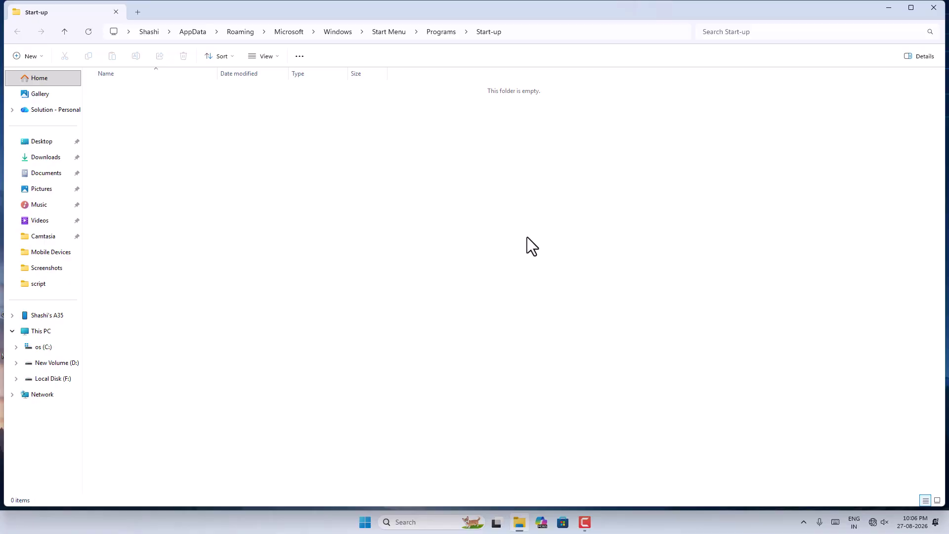
- Run shell:startup again to open the Start-up folder that will hold the script's shortcut
{"action": "key", "text": "super+r"}
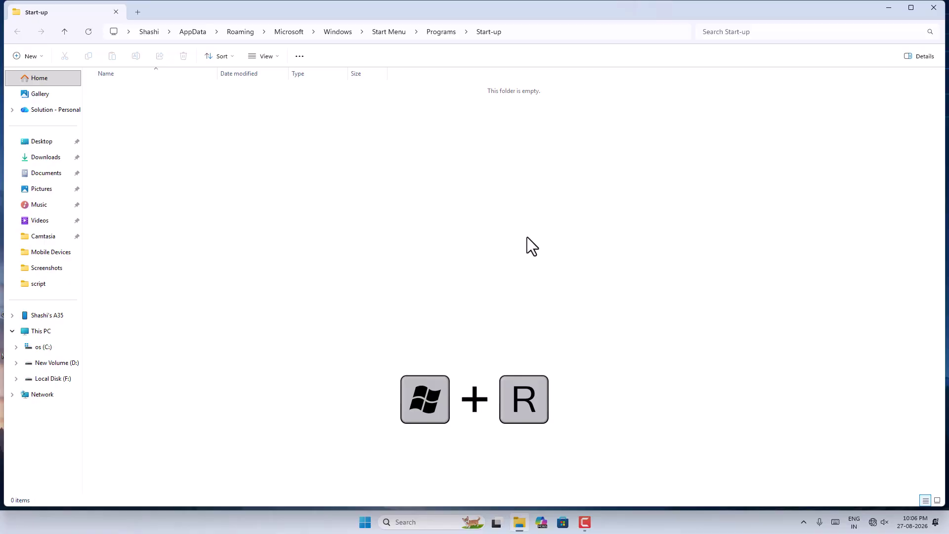
{"action": "type", "text": "shell:startup"}
{"action": "key", "text": "Return"}
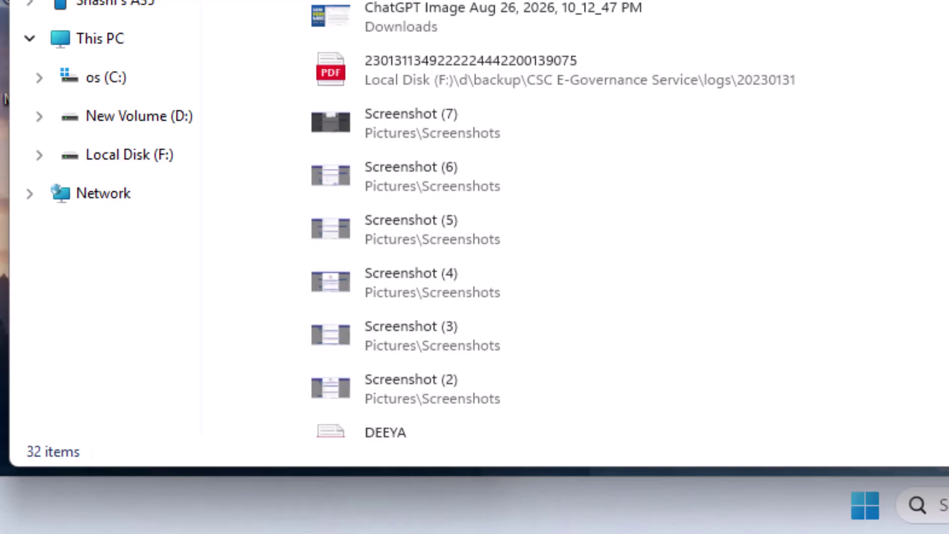
{"action": "key", "text": "super+r"}
{"action": "left_click", "coordinate": [213, 356]}
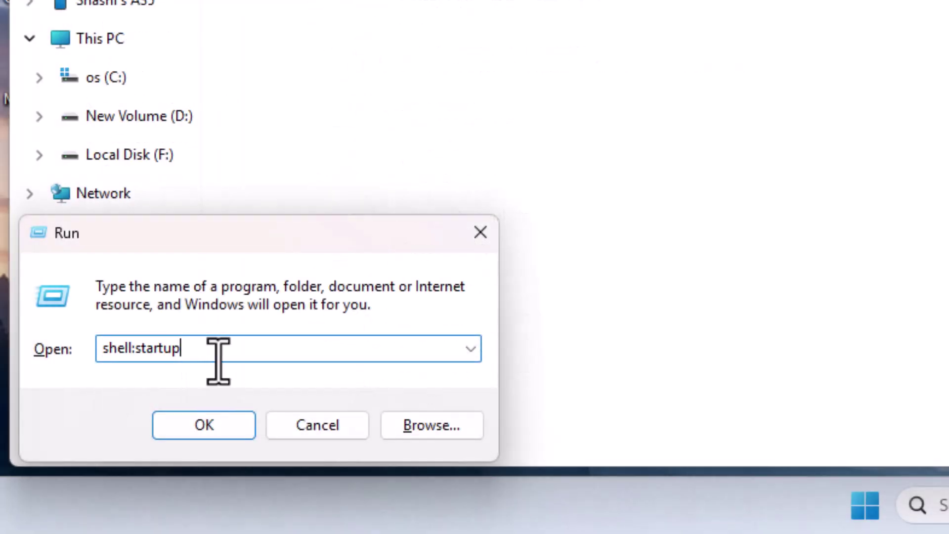
{"action": "left_click", "coordinate": [193, 424]}
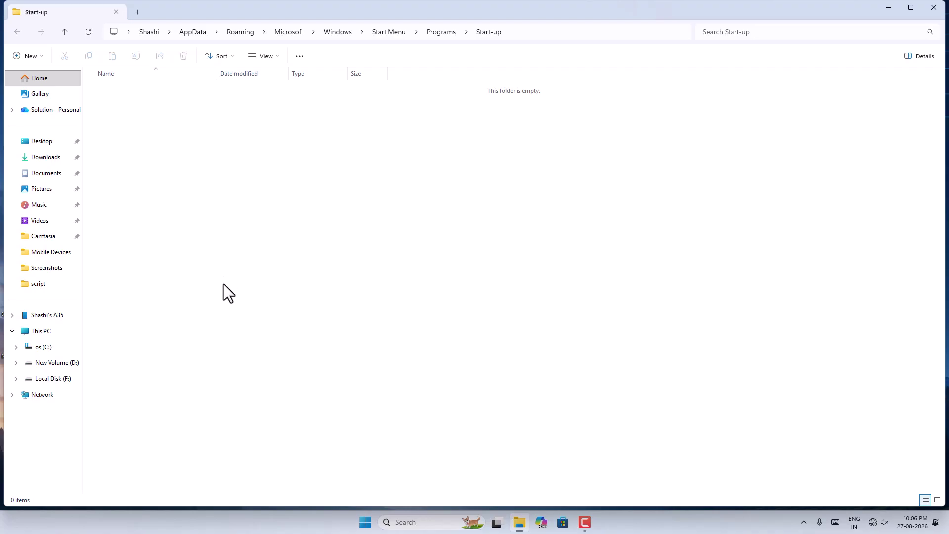
- Begin a new shortcut in the Start-up folder, using the copied path D:\script\Caplock.ahk as the item's location
{"action": "right_click", "coordinate": [248, 179]}
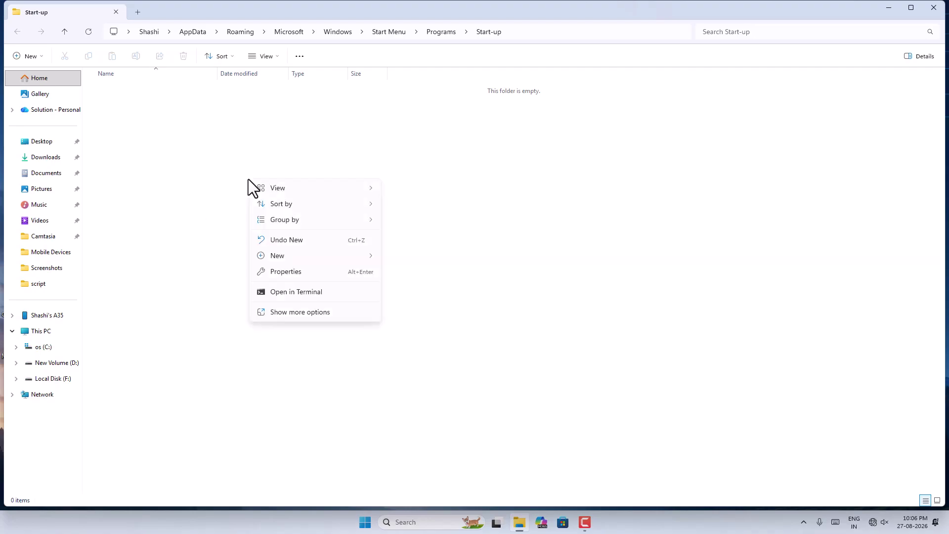
{"action": "mouse_move", "coordinate": [289, 254]}
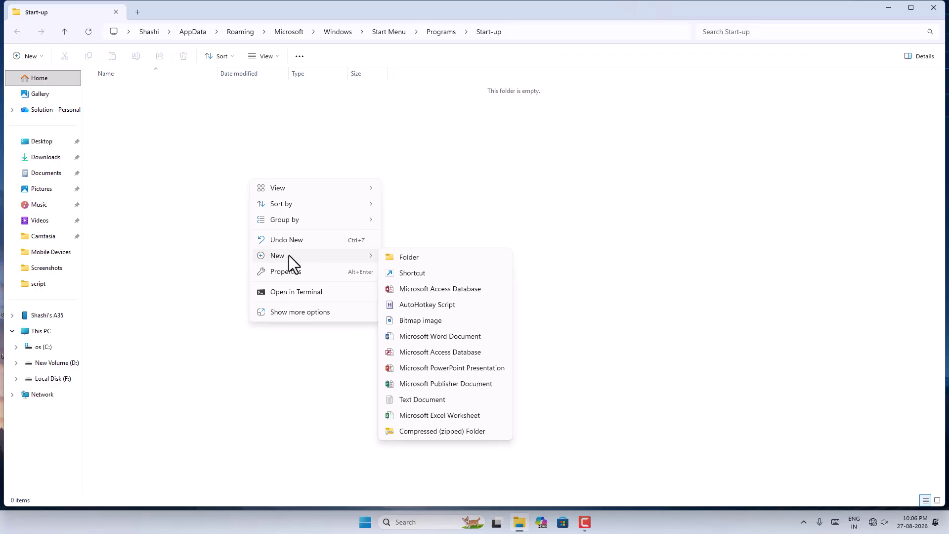
{"action": "left_click", "coordinate": [418, 274]}
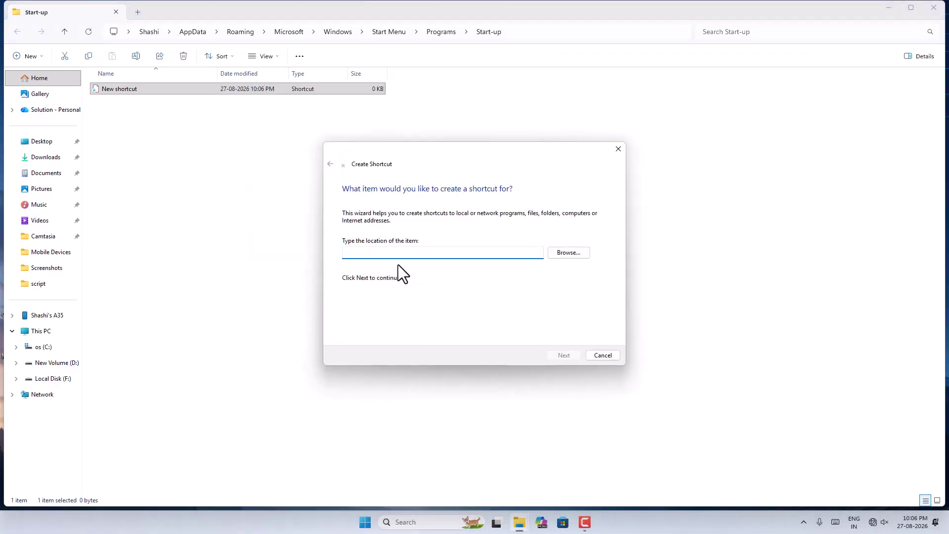
{"action": "right_click", "coordinate": [391, 253]}
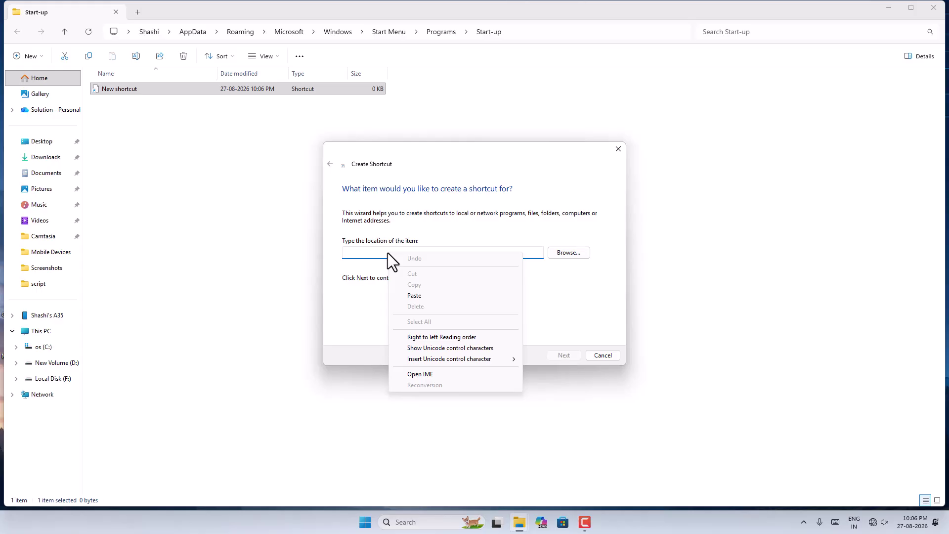
{"action": "left_click", "coordinate": [416, 295]}
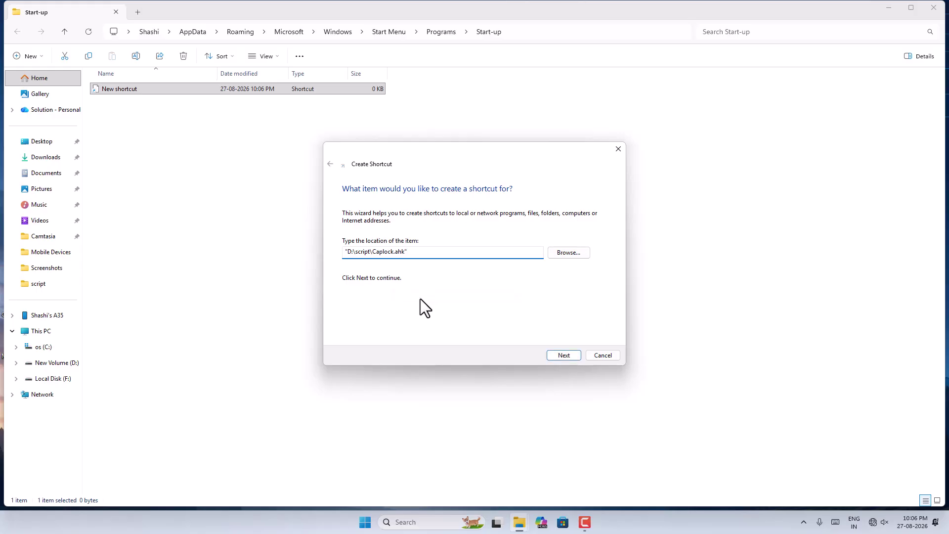
{"action": "left_click", "coordinate": [350, 256]}
{"action": "key", "text": "BackSpace"}
- Accept the location and finish creating the shortcut under the suggested name Caplock
{"action": "left_click", "coordinate": [557, 357]}
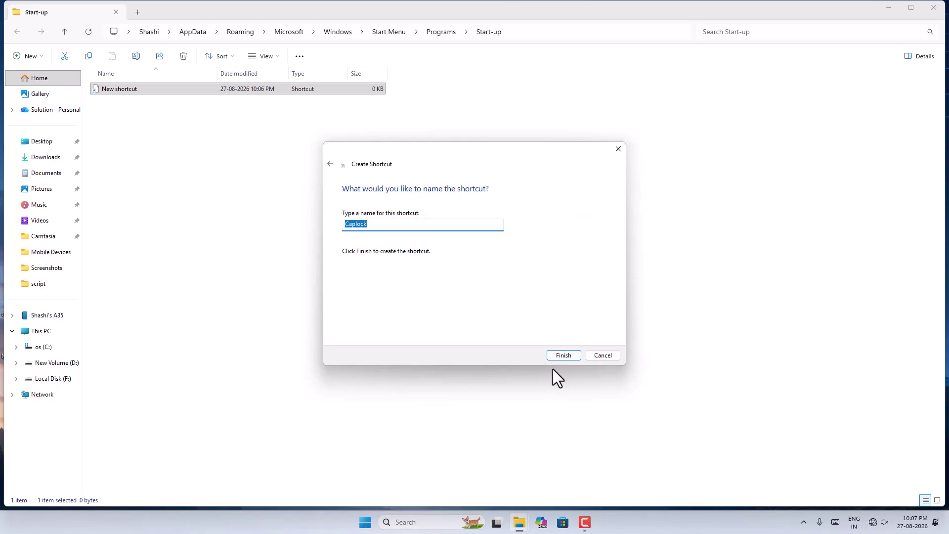
{"action": "left_click", "coordinate": [566, 357]}
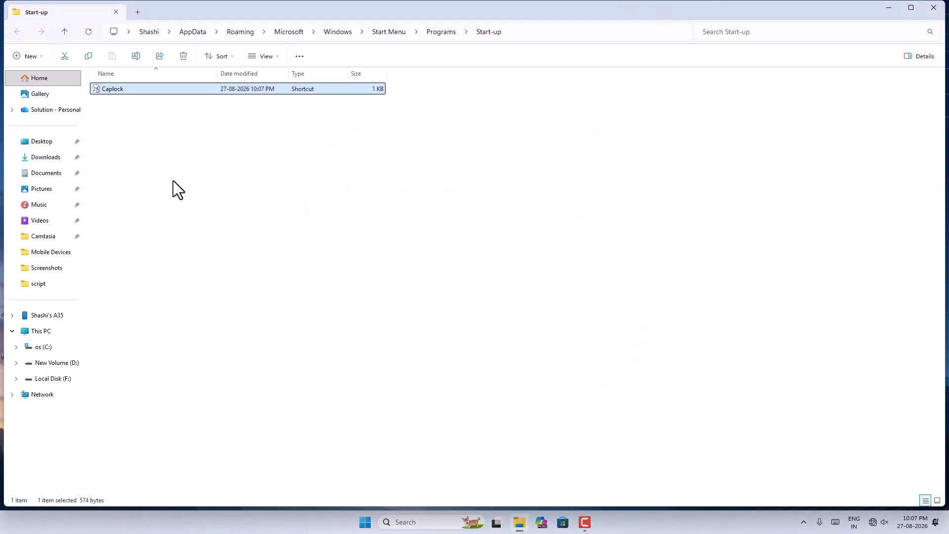
{"action": "scroll", "coordinate": [178, 182], "scroll_direction": "up", "scroll_amount": 5, "text": "ctrl"}
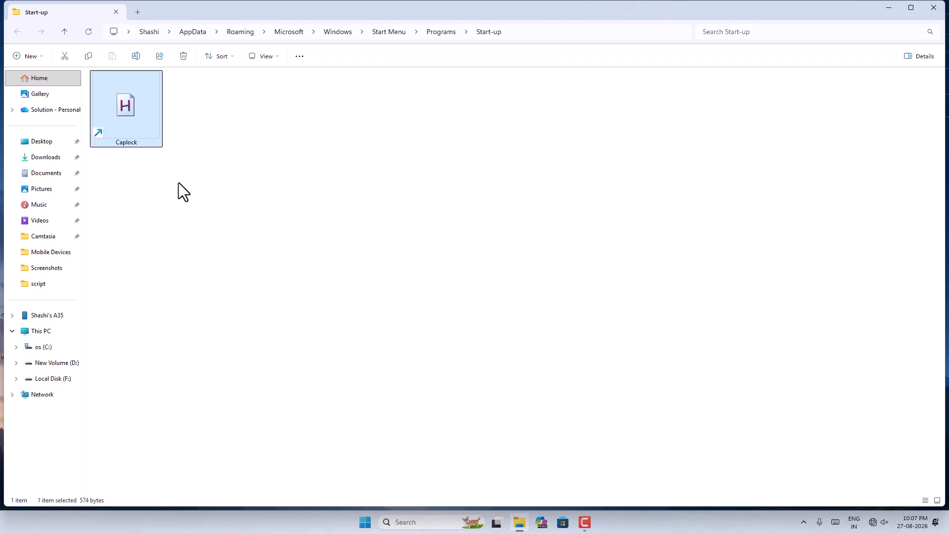